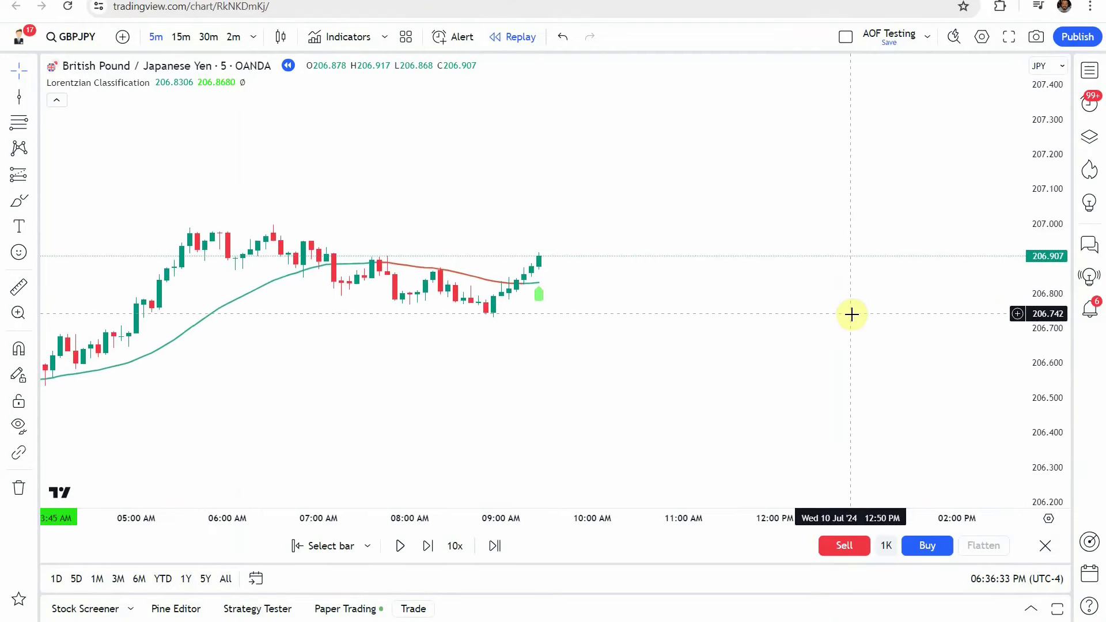
Nudge the GBPJPY 5-minute replay chart view slightly
{"action": "left_click_drag", "start_coordinate": [851, 314], "coordinate": [843, 322]}
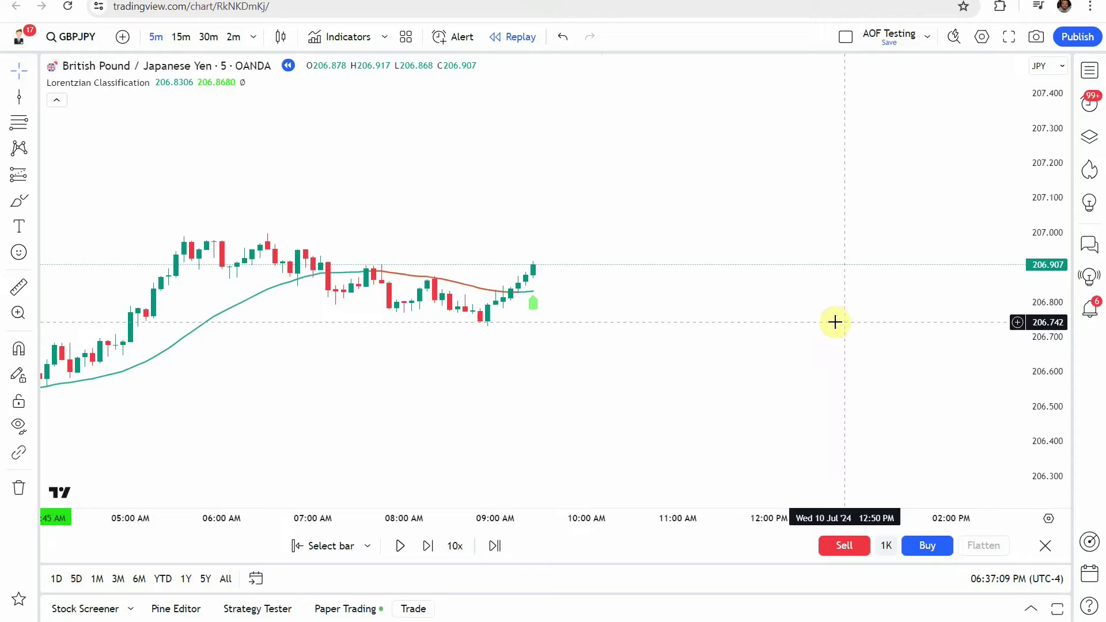
Search indicators for 'Machine Learning: Lorentzian Classification', then close the search dialog
{"action": "left_click", "coordinate": [342, 36]}
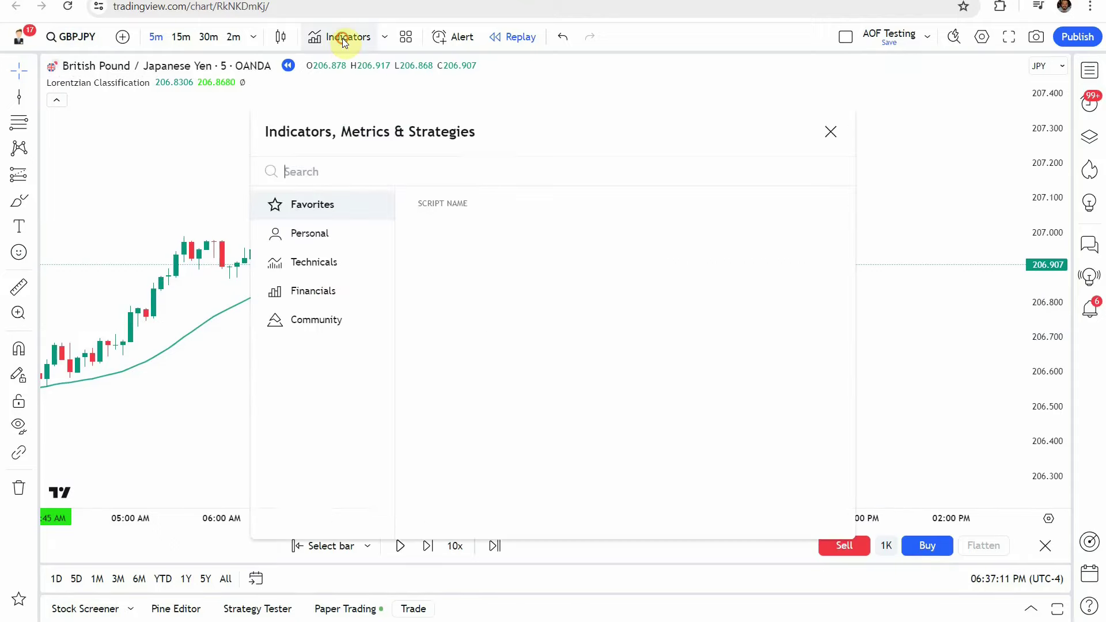
{"action": "type", "text": "Machine Learning: Lorentzian Classification"}
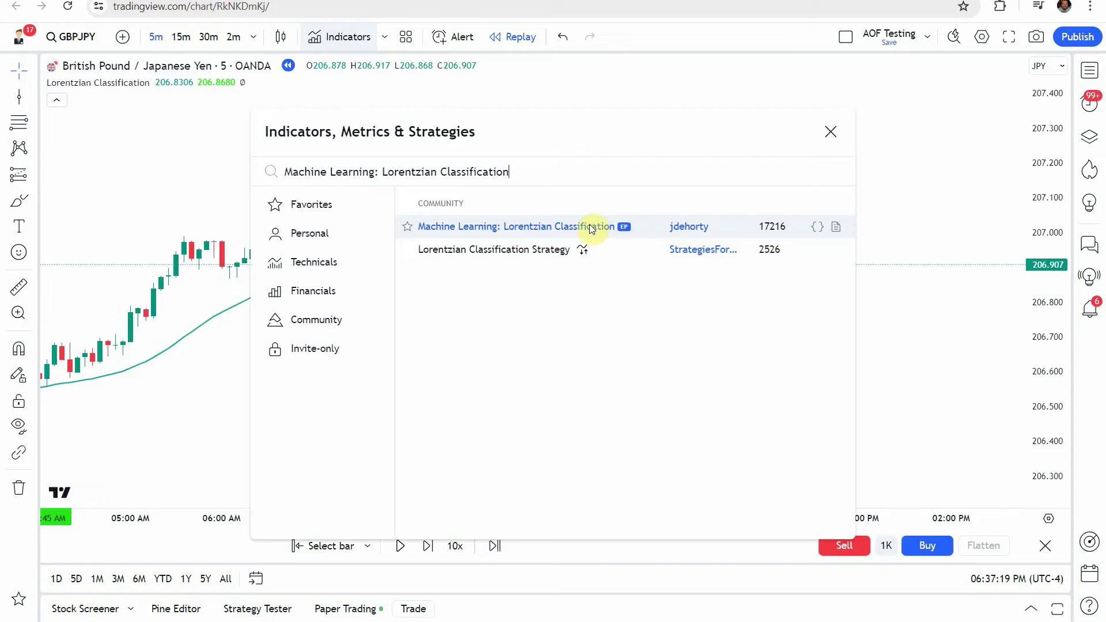
{"action": "left_click", "coordinate": [822, 132]}
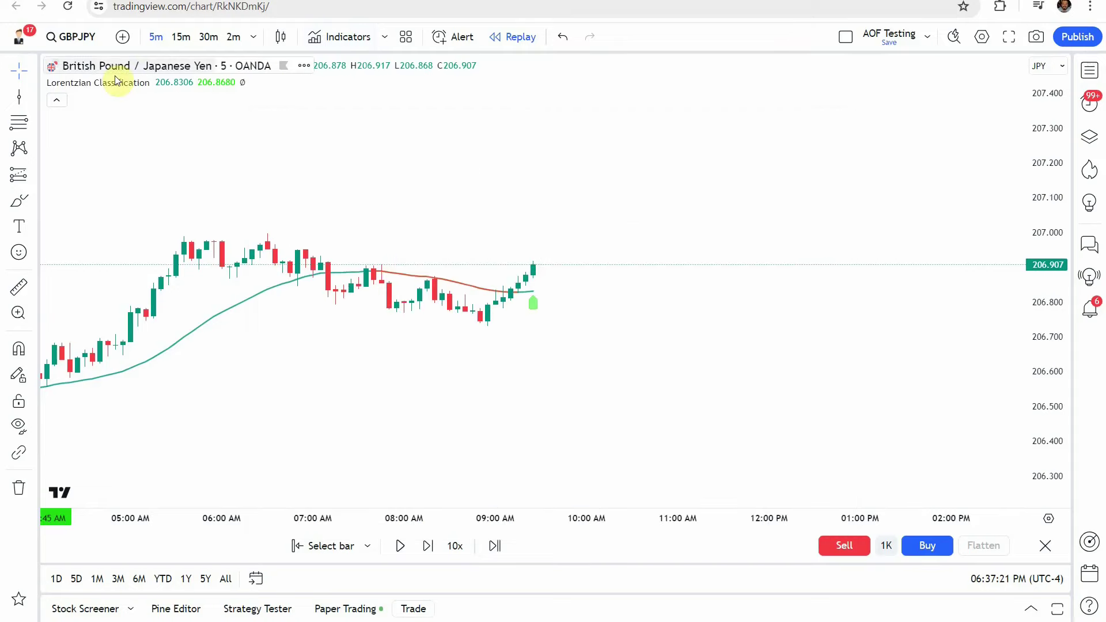
{"action": "left_click", "coordinate": [183, 82]}
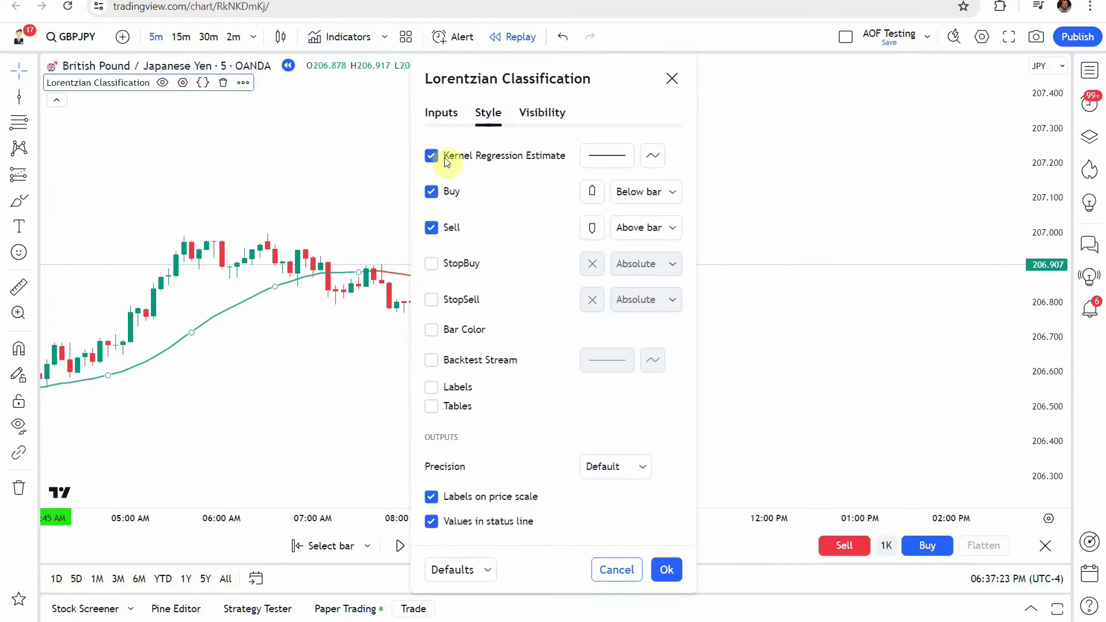
{"action": "left_click", "coordinate": [441, 113]}
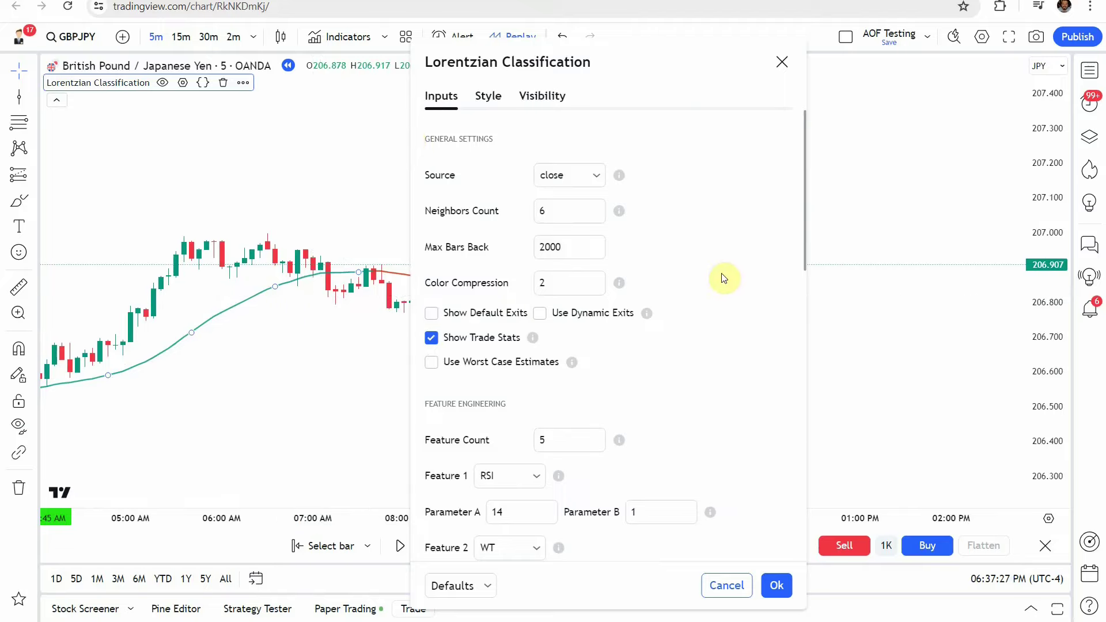
{"action": "left_click", "coordinate": [560, 212]}
{"action": "left_click", "coordinate": [568, 285]}
{"action": "scroll", "coordinate": [709, 297], "scroll_direction": "down", "scroll_amount": 12}
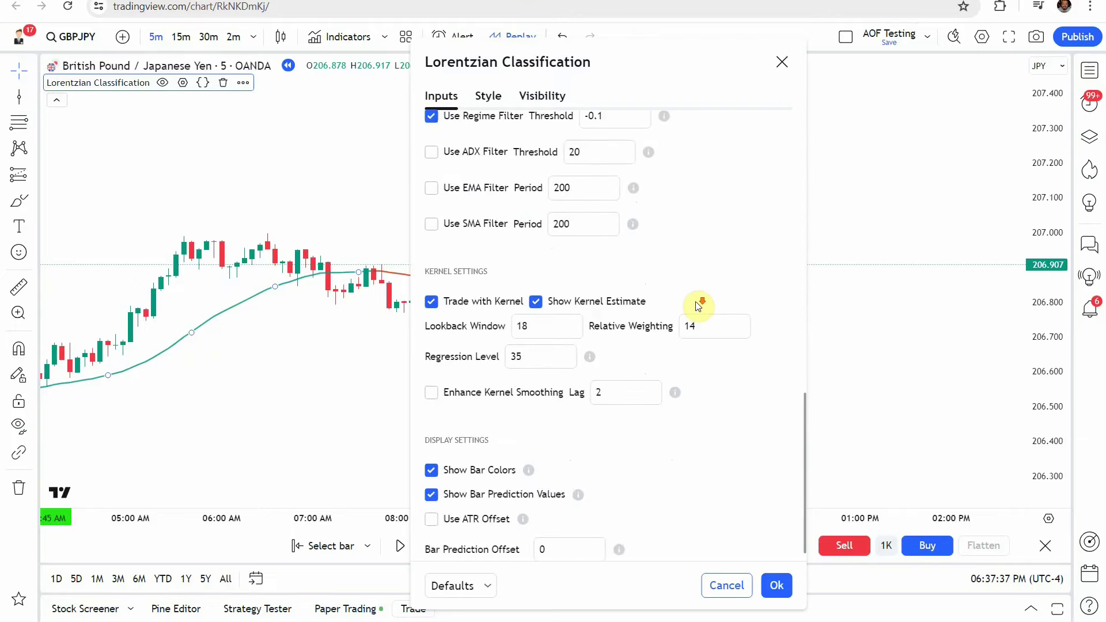
{"action": "scroll", "coordinate": [699, 305], "scroll_direction": "down", "scroll_amount": 1}
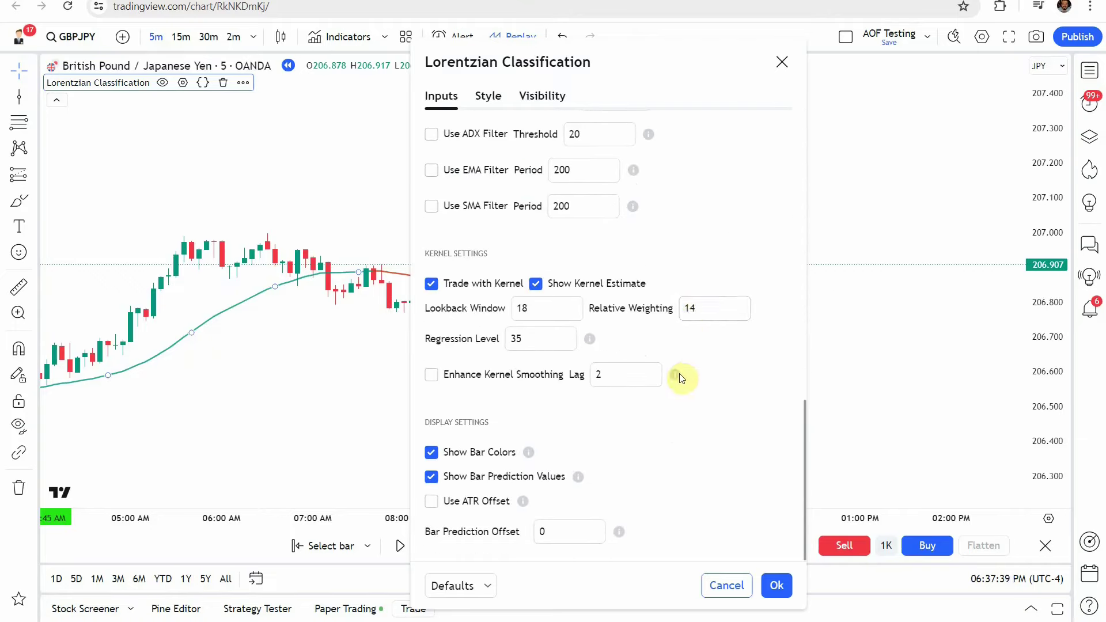
{"action": "left_click", "coordinate": [543, 309]}
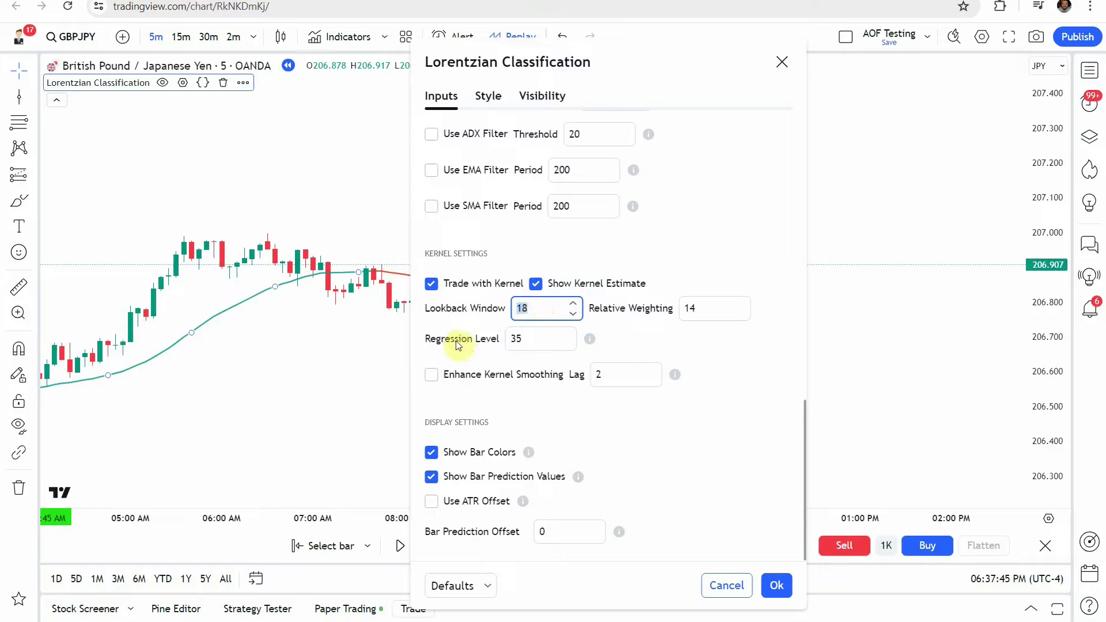
{"action": "left_click", "coordinate": [534, 342]}
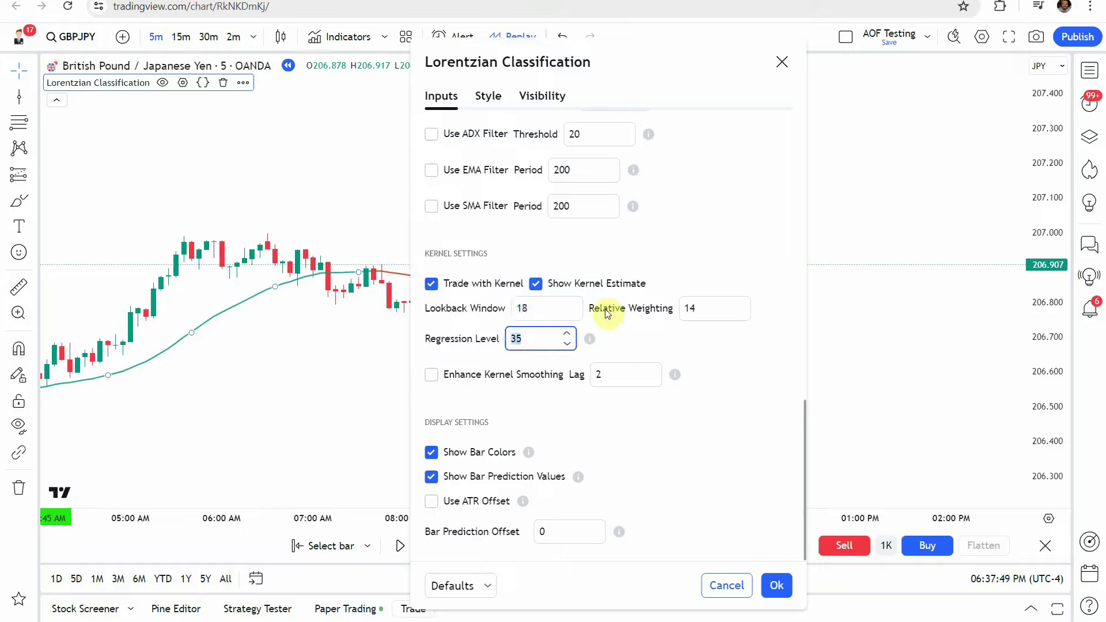
{"action": "left_click", "coordinate": [703, 308]}
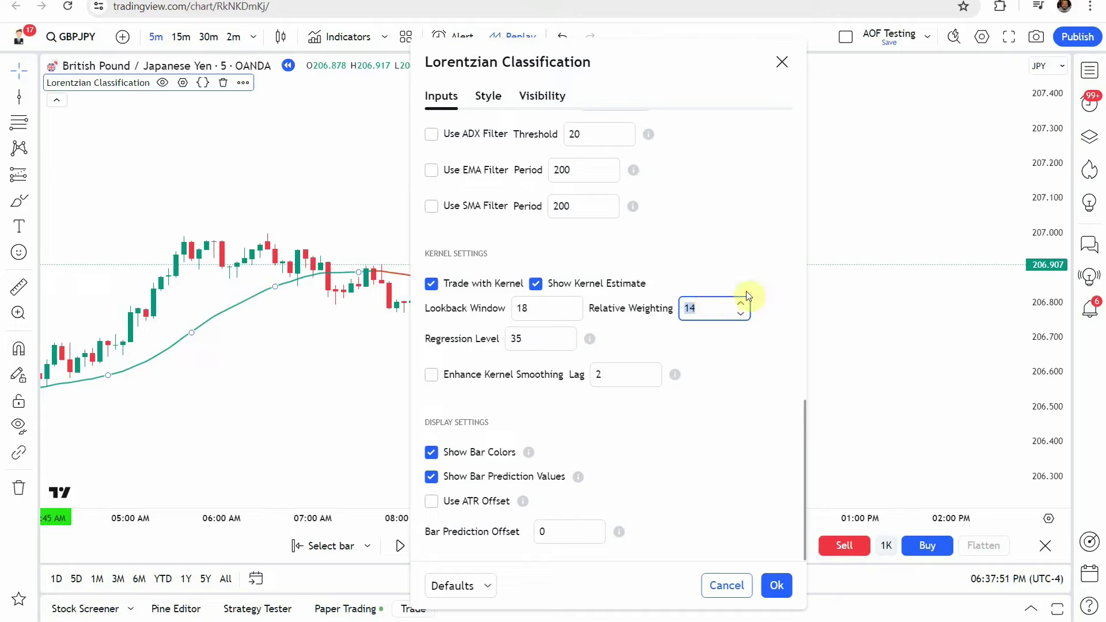
{"action": "scroll", "coordinate": [720, 237], "scroll_direction": "up", "scroll_amount": 10}
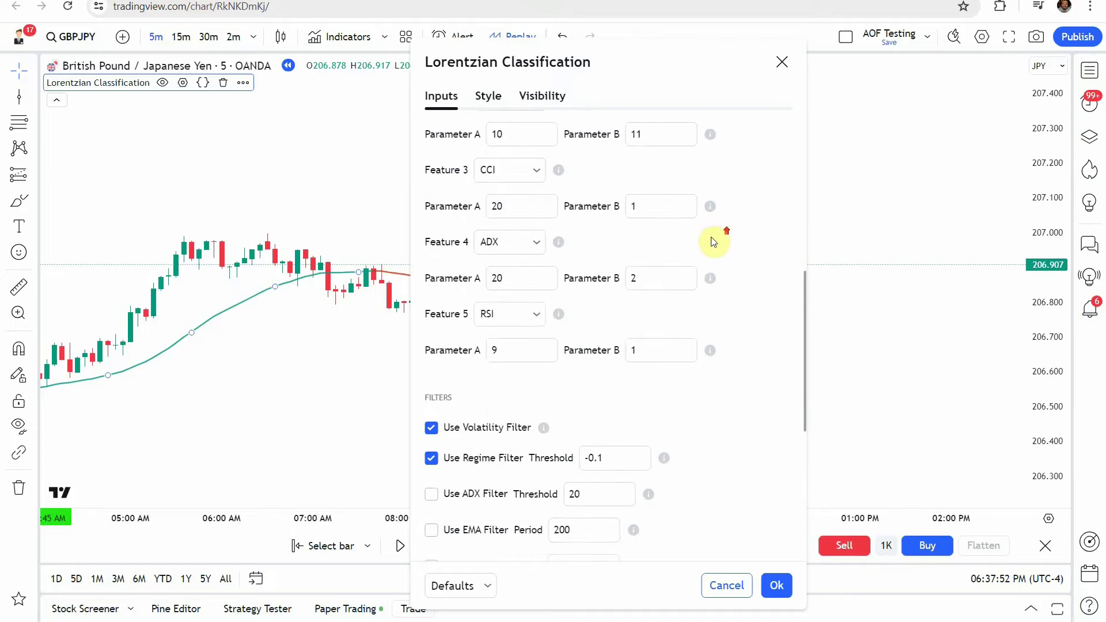
{"action": "left_click", "coordinate": [501, 96]}
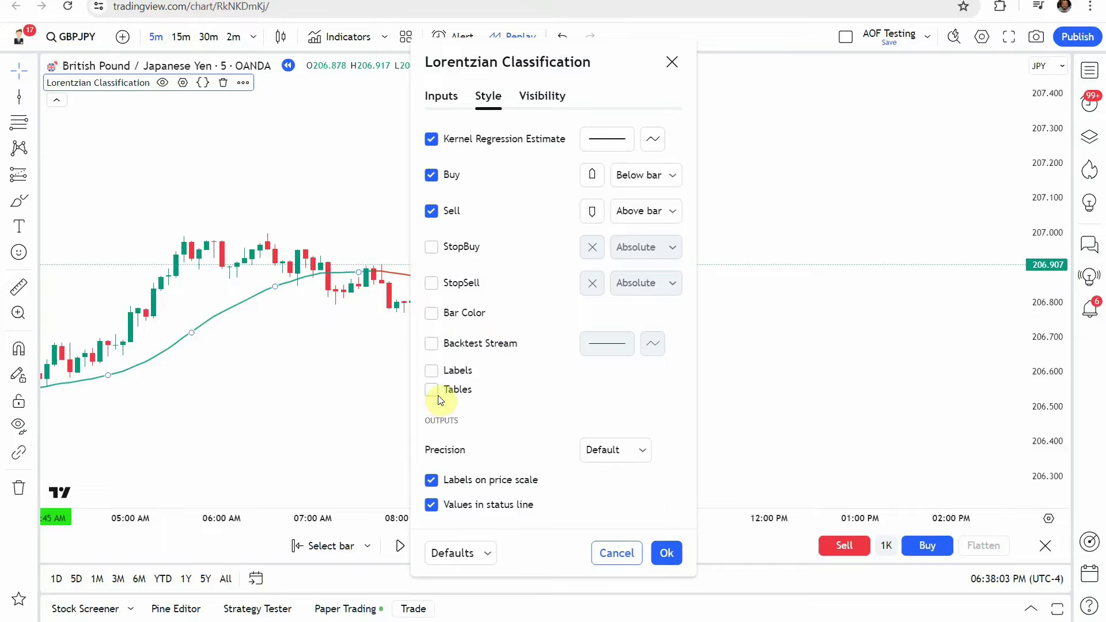
{"action": "left_click", "coordinate": [672, 552]}
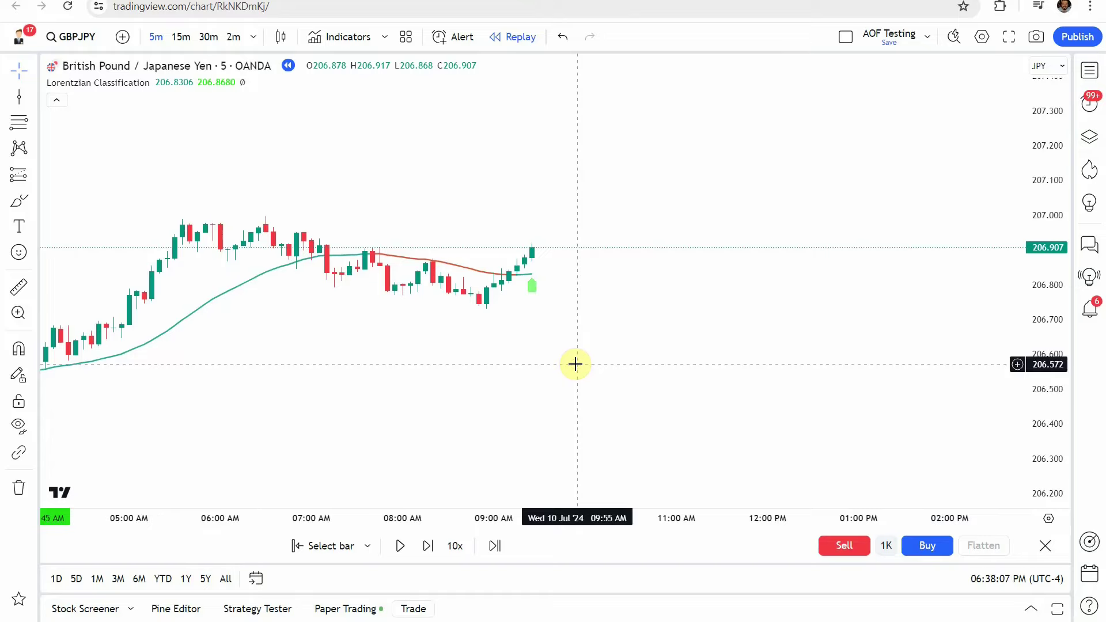
Place a long position at the last candle with its stop lowered to 206.738
{"action": "left_click_drag", "start_coordinate": [301, 320], "coordinate": [503, 368]}
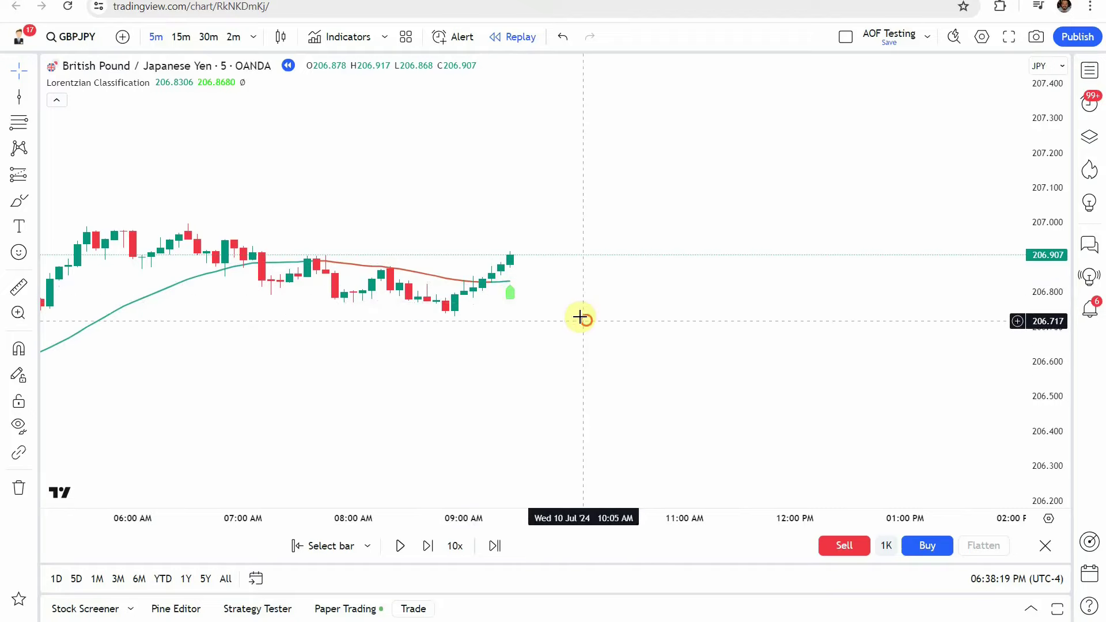
{"action": "left_click_drag", "start_coordinate": [587, 326], "coordinate": [588, 342]}
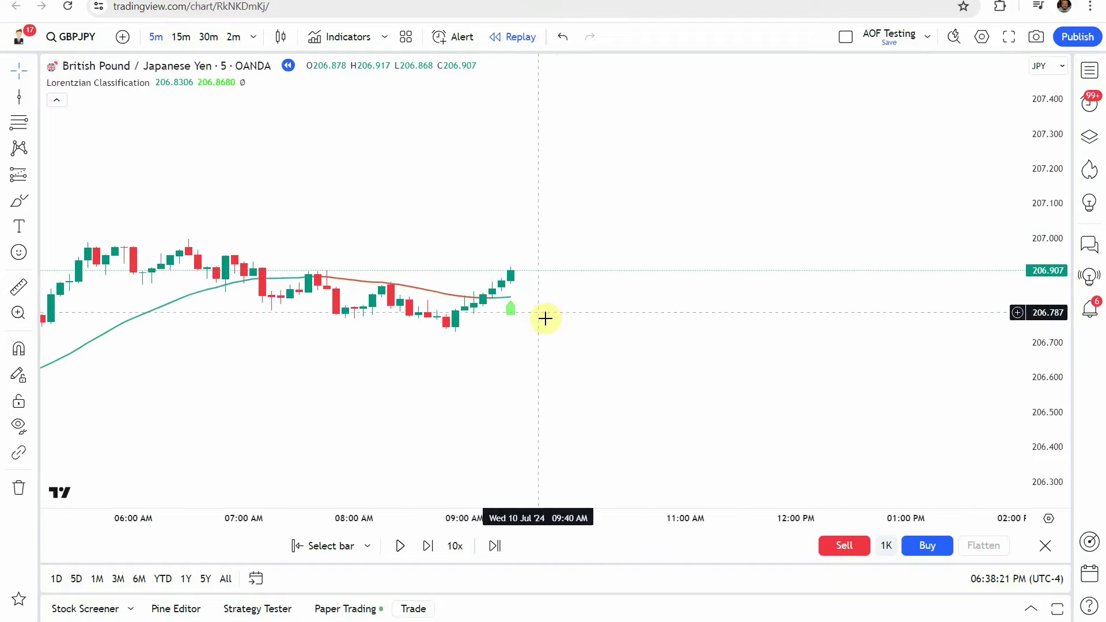
{"action": "left_click_drag", "start_coordinate": [636, 395], "coordinate": [640, 394]}
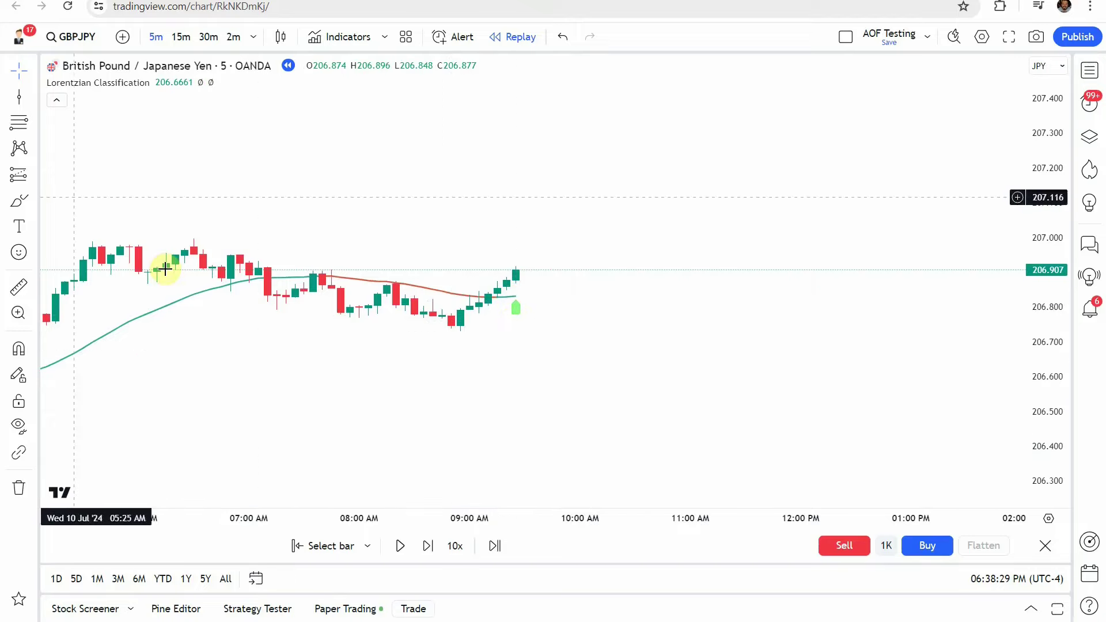
{"action": "left_click", "coordinate": [32, 175]}
{"action": "left_click", "coordinate": [104, 193]}
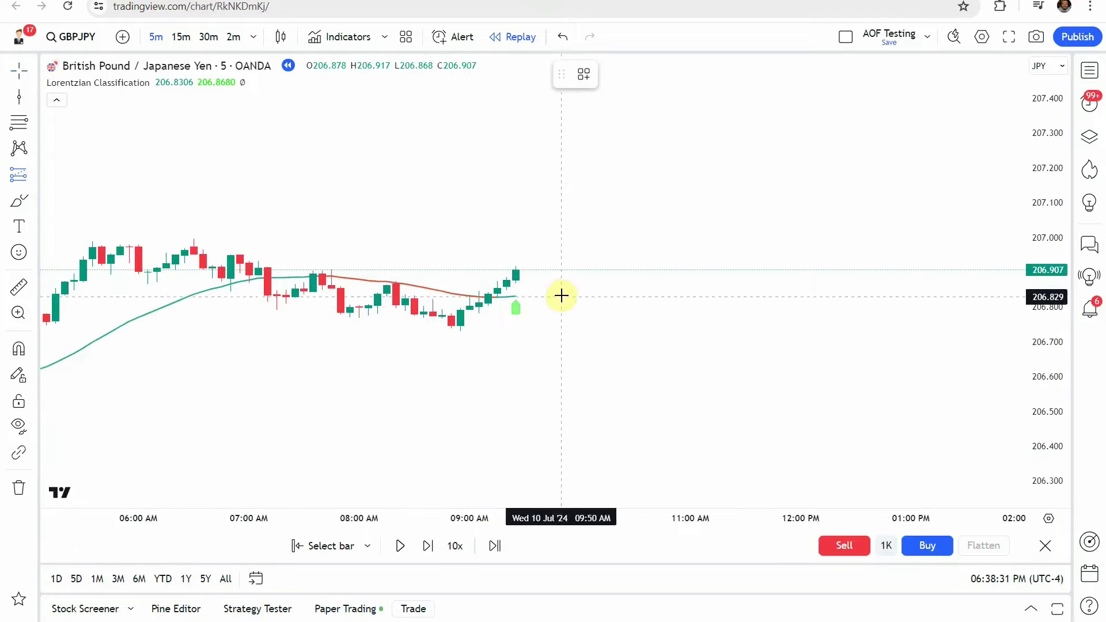
{"action": "left_click", "coordinate": [522, 273]}
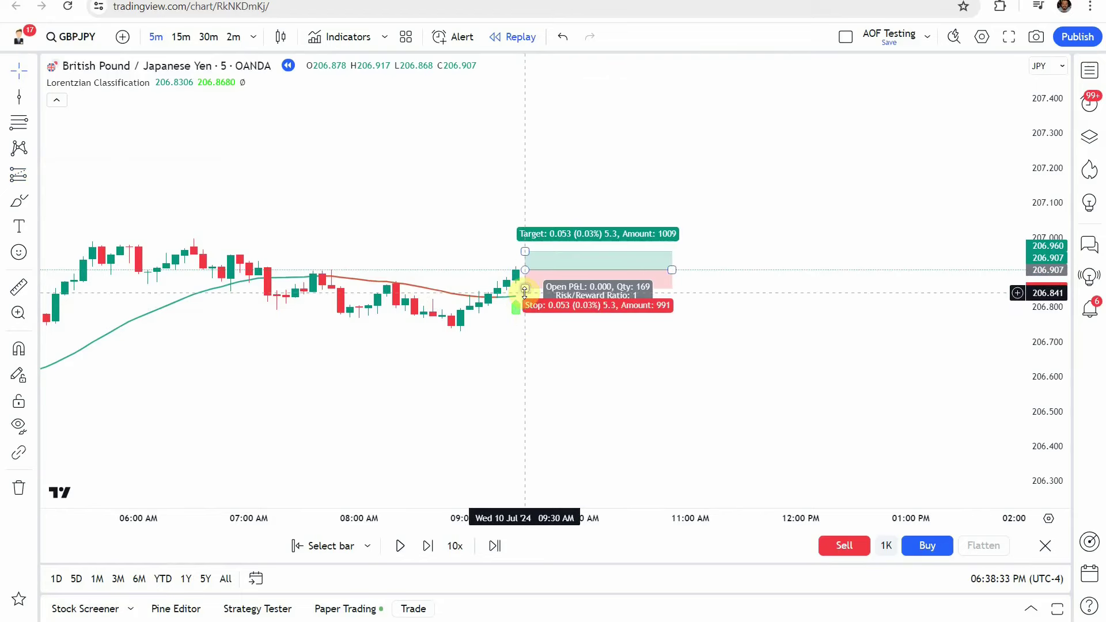
{"action": "left_click_drag", "start_coordinate": [525, 287], "coordinate": [528, 330]}
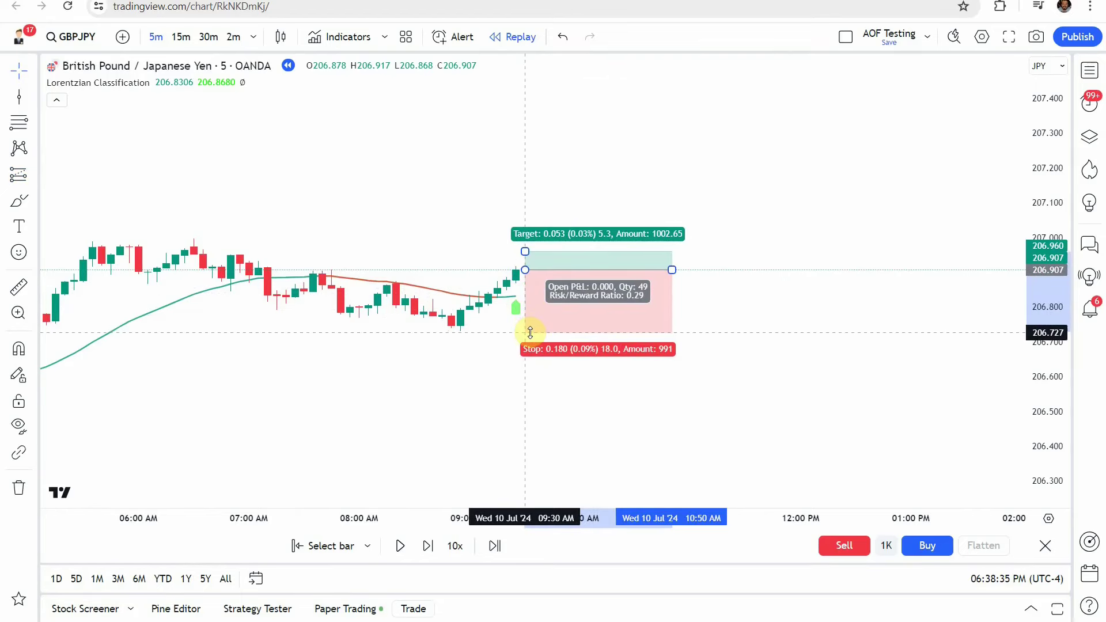
Raise the long target, then replay bars until price runs past it
{"action": "mouse_move", "coordinate": [525, 251]}
{"action": "left_mouse_down"}
{"action": "mouse_move", "coordinate": [521, 167]}
{"action": "mouse_move", "coordinate": [524, 180]}
{"action": "left_mouse_up"}
{"action": "left_click_drag", "start_coordinate": [481, 392], "coordinate": [474, 398]}
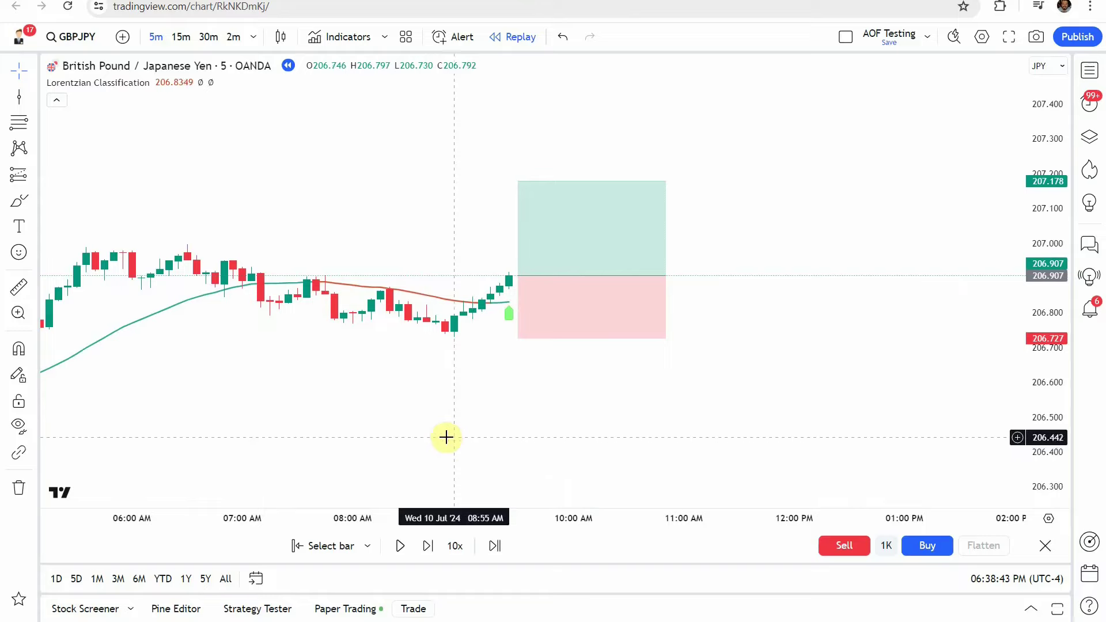
{"action": "left_click", "coordinate": [400, 547]}
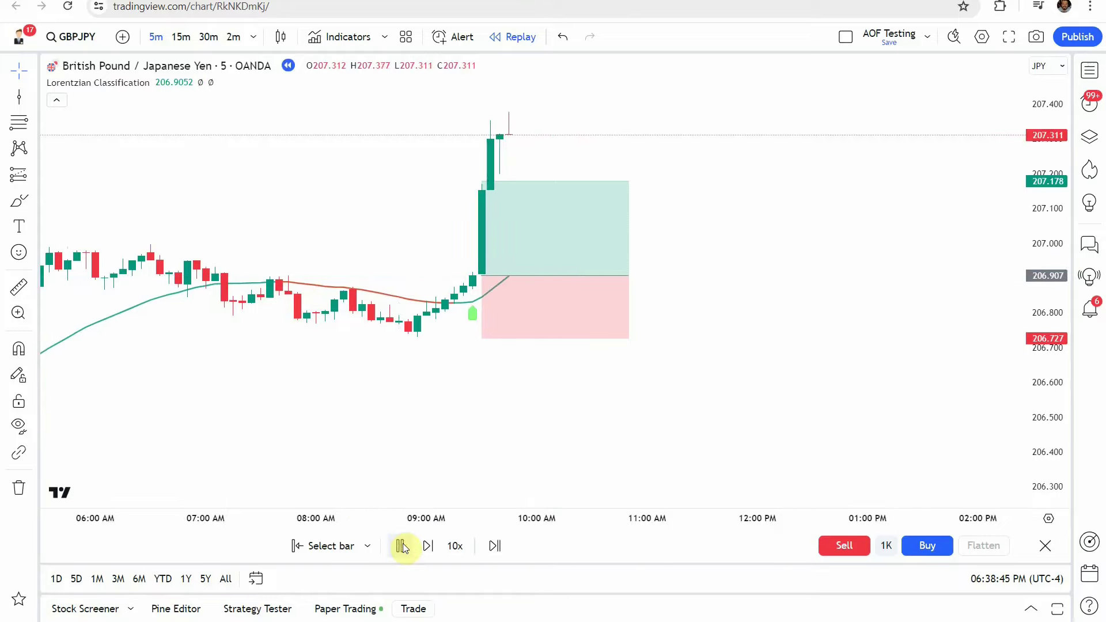
{"action": "left_click", "coordinate": [402, 545]}
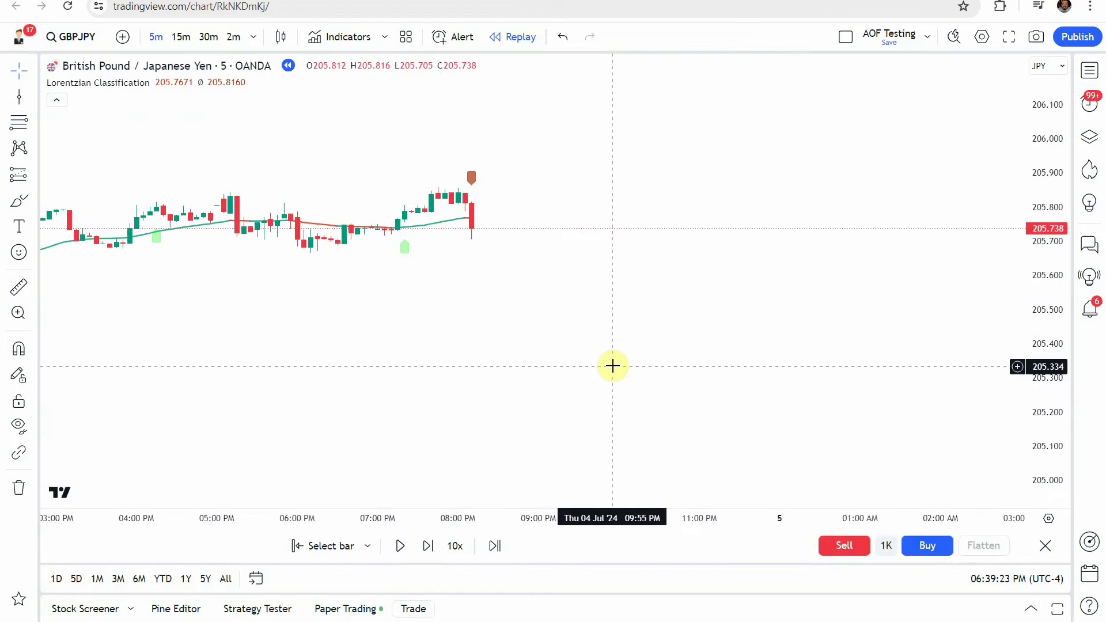
{"action": "left_click_drag", "start_coordinate": [612, 366], "coordinate": [634, 397]}
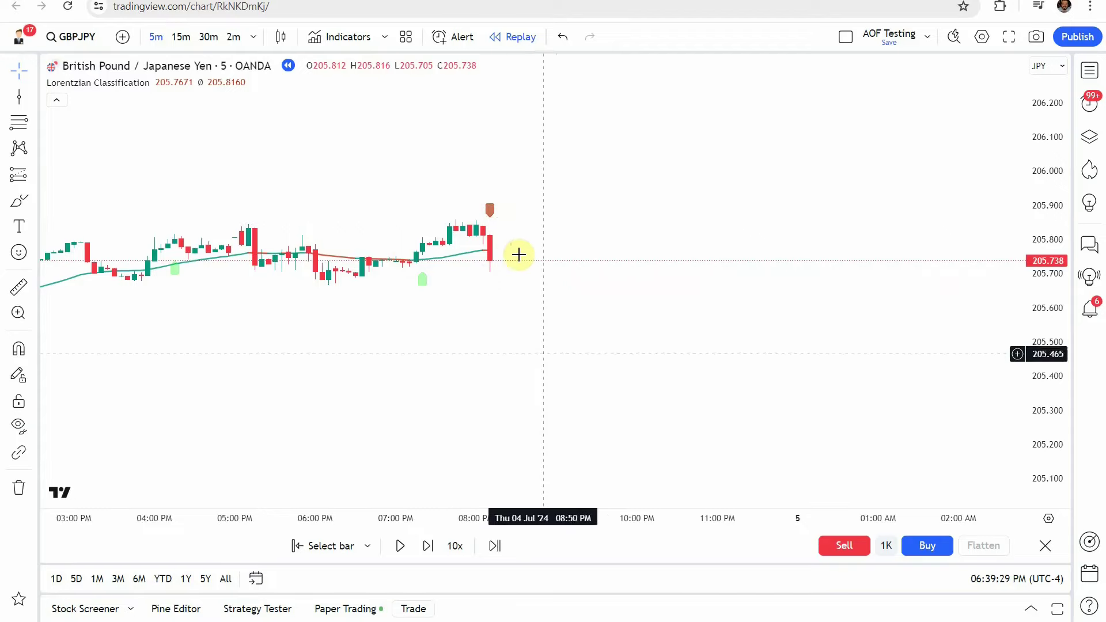
Place a short position on the latest candle with stop 205.865 and target 205.551
{"action": "left_click_drag", "start_coordinate": [566, 385], "coordinate": [570, 388]}
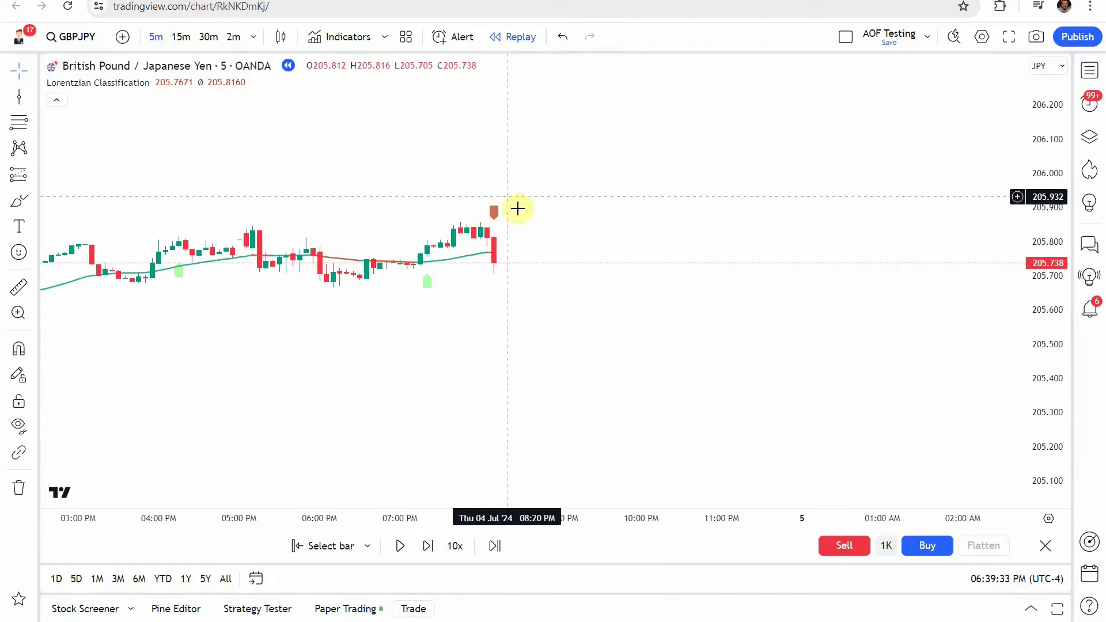
{"action": "left_click", "coordinate": [546, 365]}
{"action": "left_click_drag", "start_coordinate": [534, 357], "coordinate": [547, 353]}
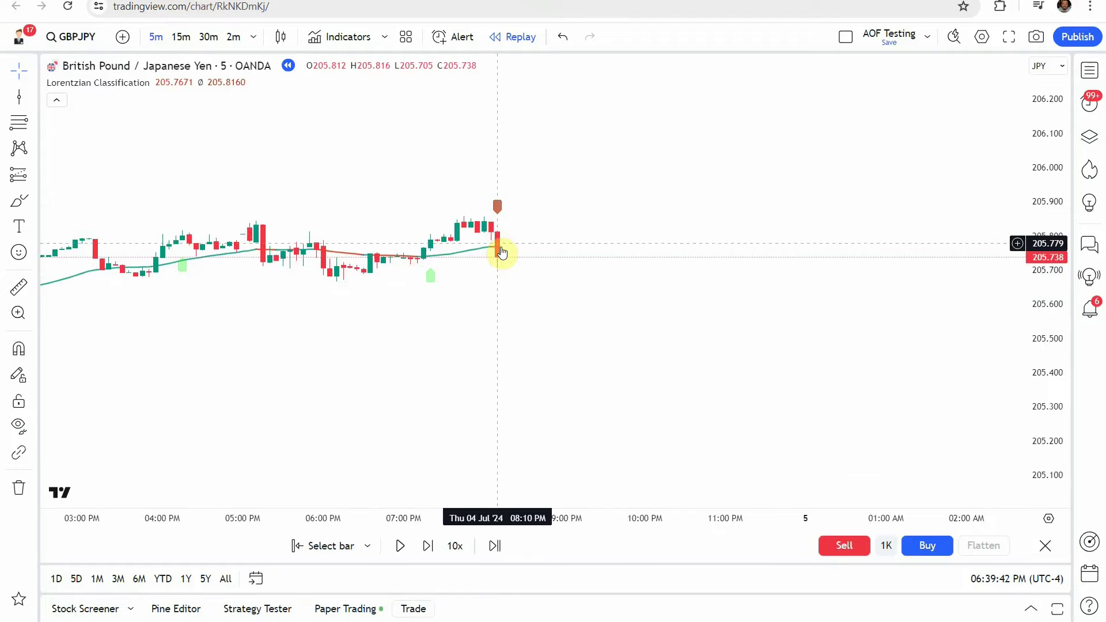
{"action": "left_click_drag", "start_coordinate": [535, 374], "coordinate": [533, 381]}
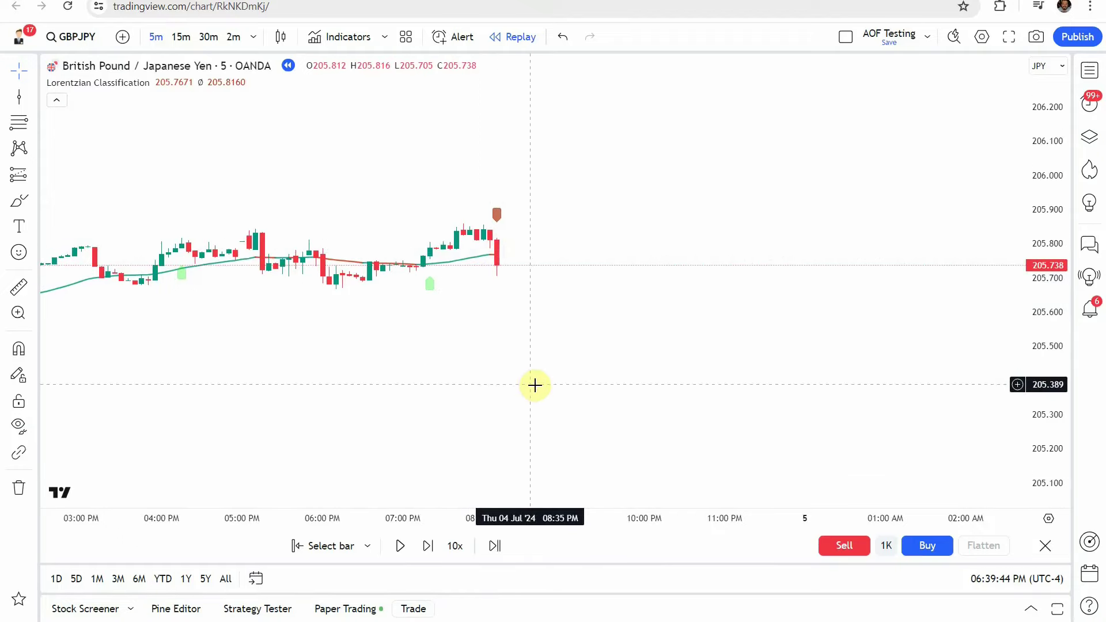
{"action": "left_click", "coordinate": [34, 174]}
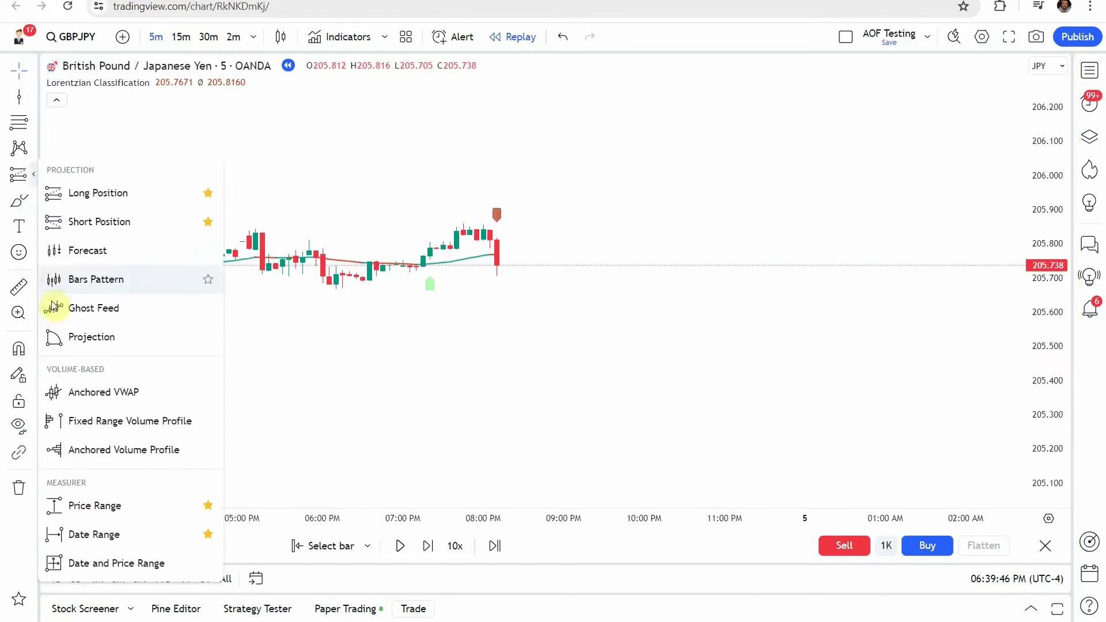
{"action": "left_click", "coordinate": [502, 265]}
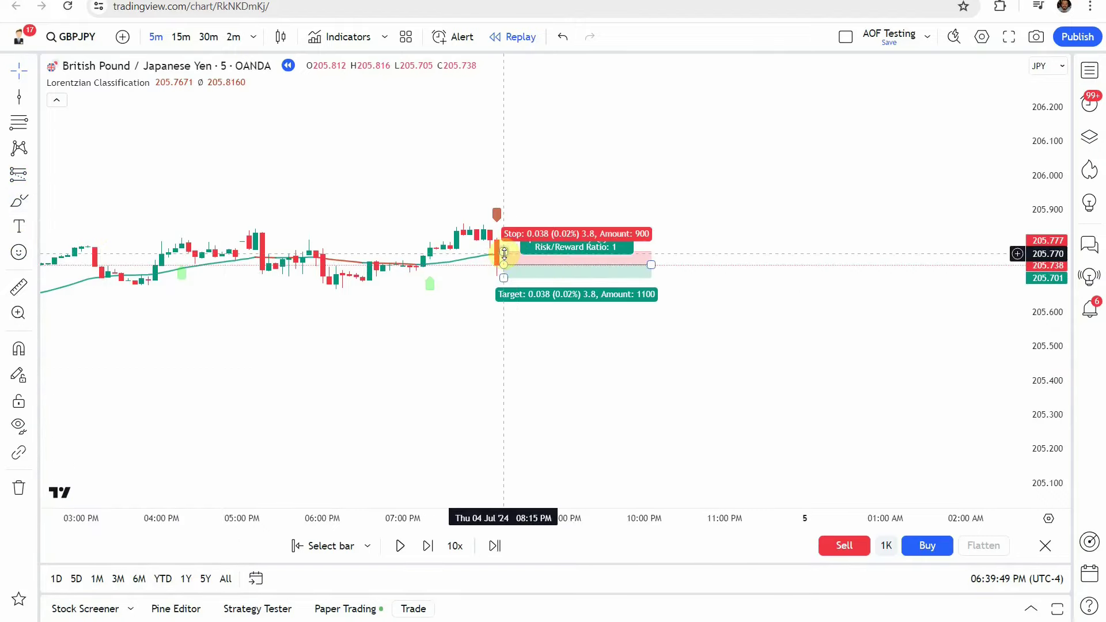
{"action": "left_click_drag", "start_coordinate": [504, 252], "coordinate": [509, 221]}
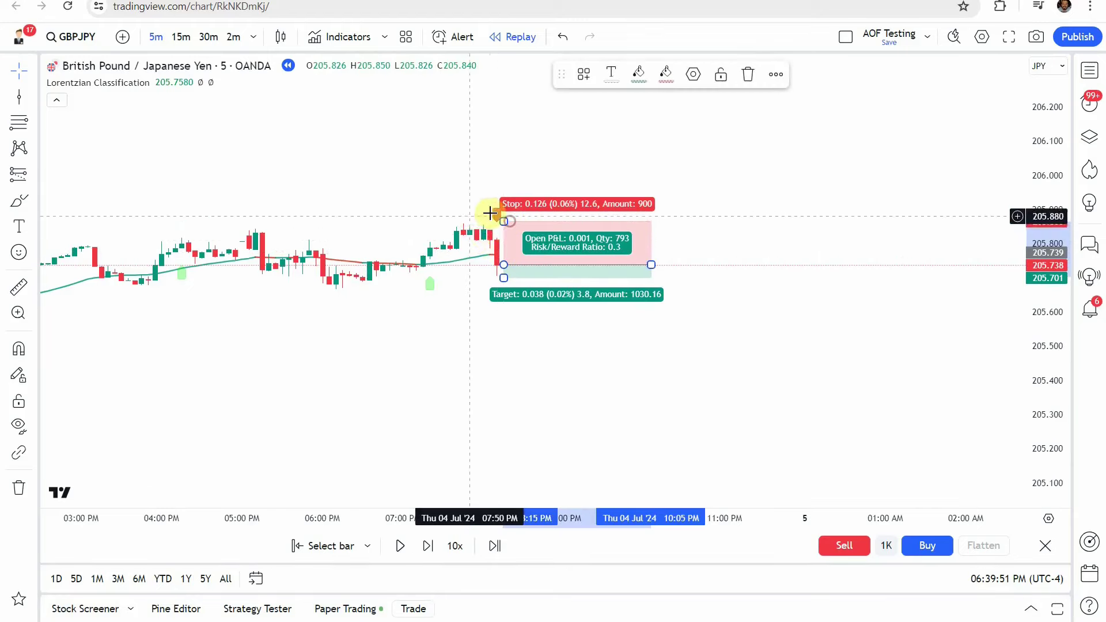
{"action": "left_click_drag", "start_coordinate": [464, 362], "coordinate": [462, 330]}
{"action": "left_click_drag", "start_coordinate": [502, 242], "coordinate": [514, 301]}
{"action": "left_click", "coordinate": [456, 323]}
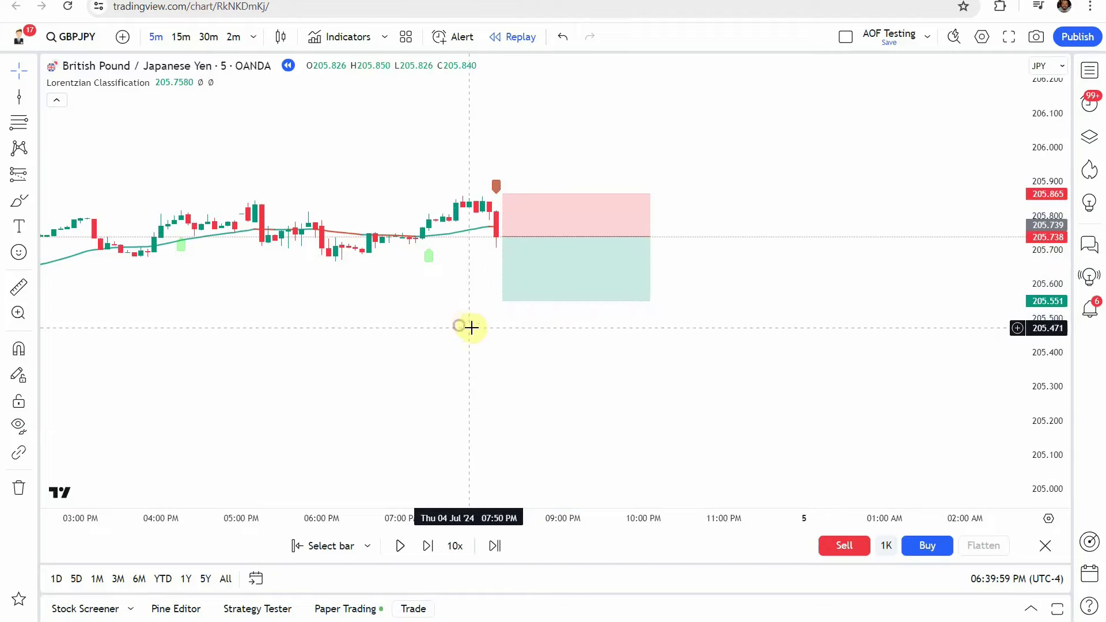
Replay bars until price drops through the 205.551 target, then check the short's result
{"action": "left_click", "coordinate": [400, 545]}
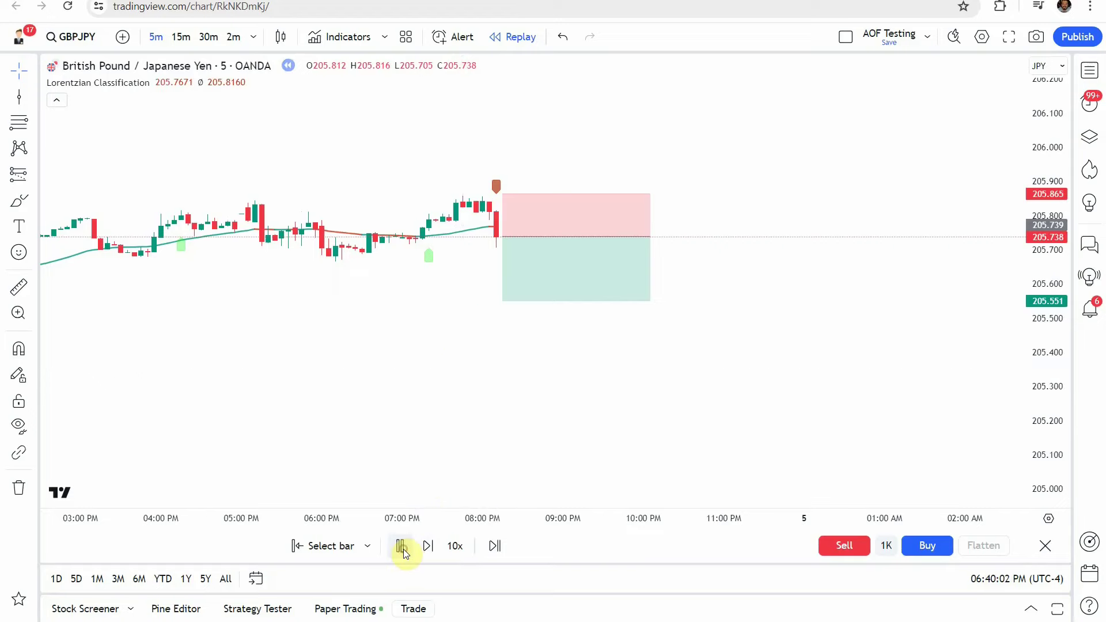
{"action": "left_click", "coordinate": [400, 545]}
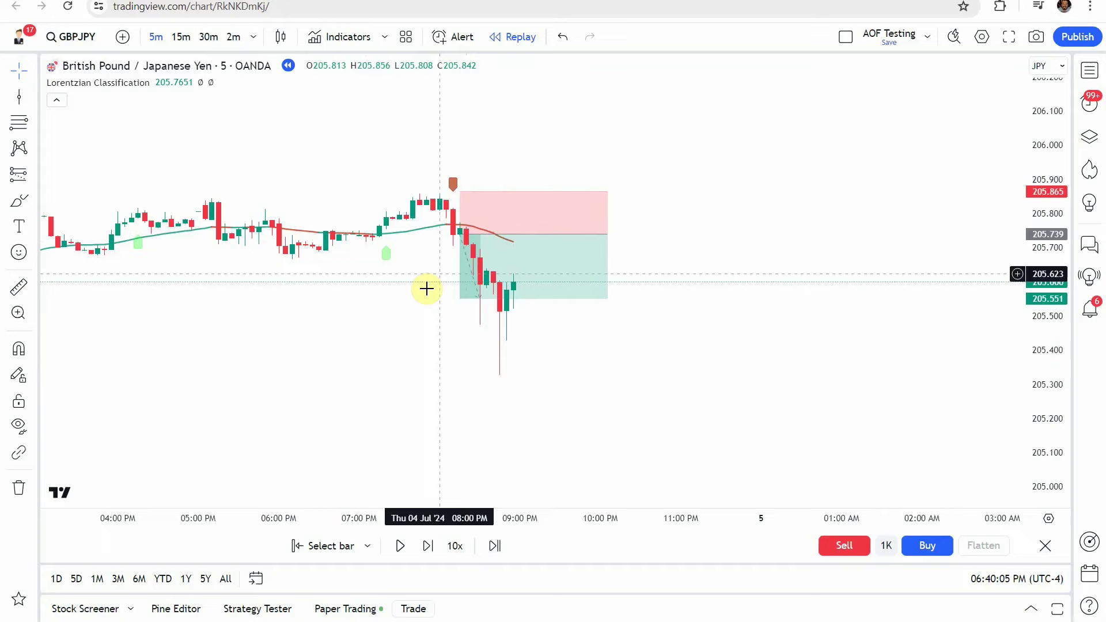
{"action": "left_click_drag", "start_coordinate": [485, 406], "coordinate": [499, 416]}
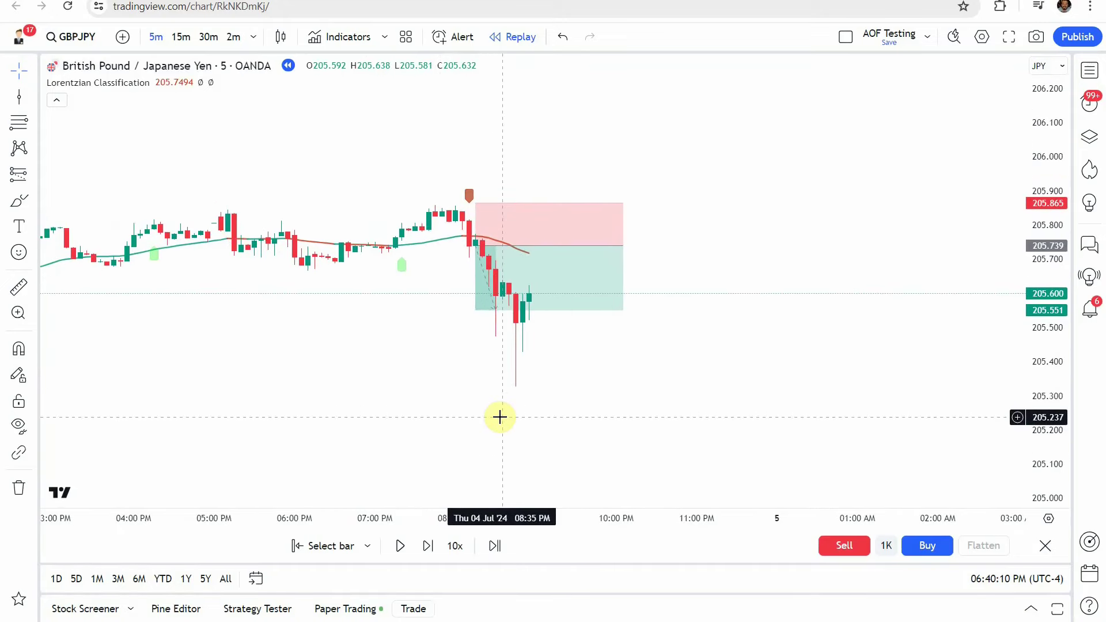
{"action": "left_click", "coordinate": [588, 256]}
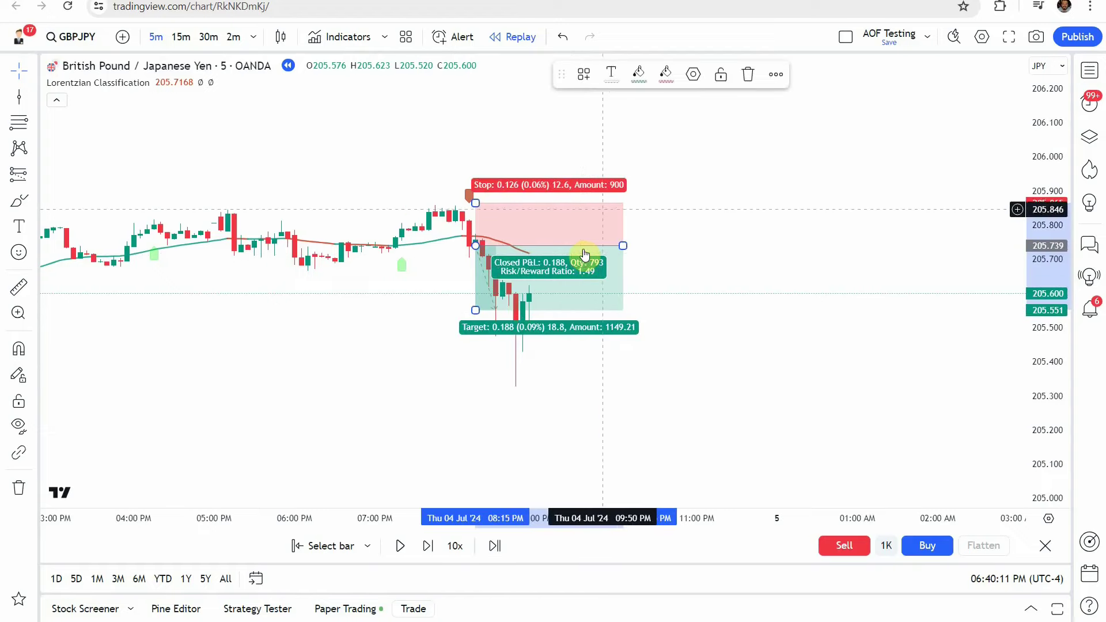
{"action": "left_click", "coordinate": [489, 402]}
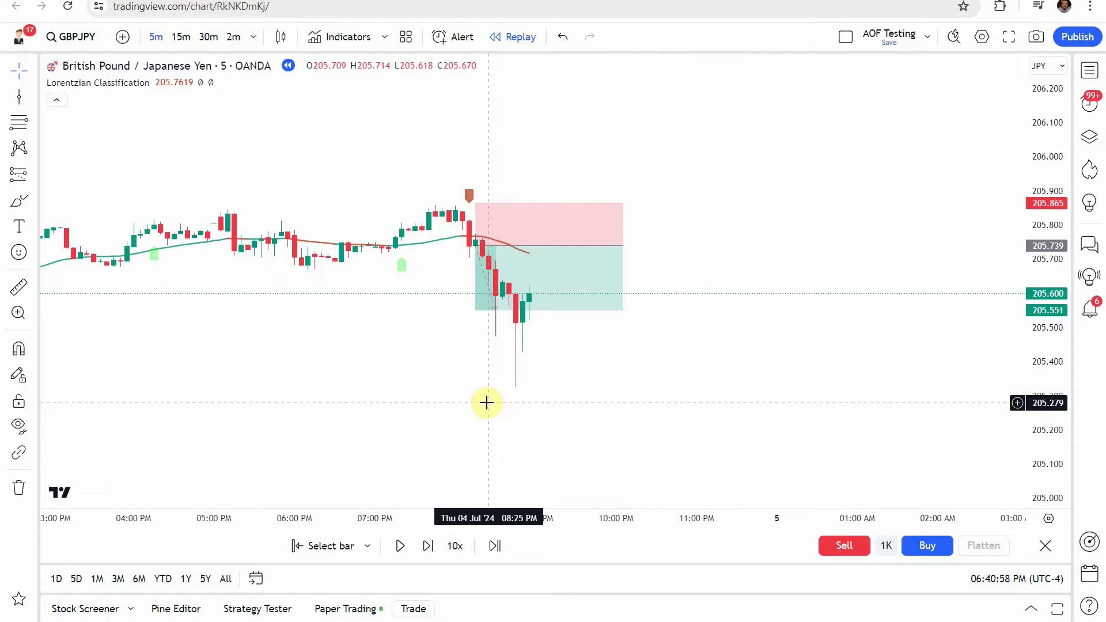
Zoom out, delete the finished short position, then Alt+Tab to another window
{"action": "scroll", "coordinate": [486, 402], "scroll_direction": "down", "scroll_amount": 2}
{"action": "left_click_drag", "start_coordinate": [580, 415], "coordinate": [368, 432]}
{"action": "left_click", "coordinate": [507, 271]}
{"action": "left_click", "coordinate": [743, 78]}
{"action": "left_click_drag", "start_coordinate": [755, 258], "coordinate": [785, 270]}
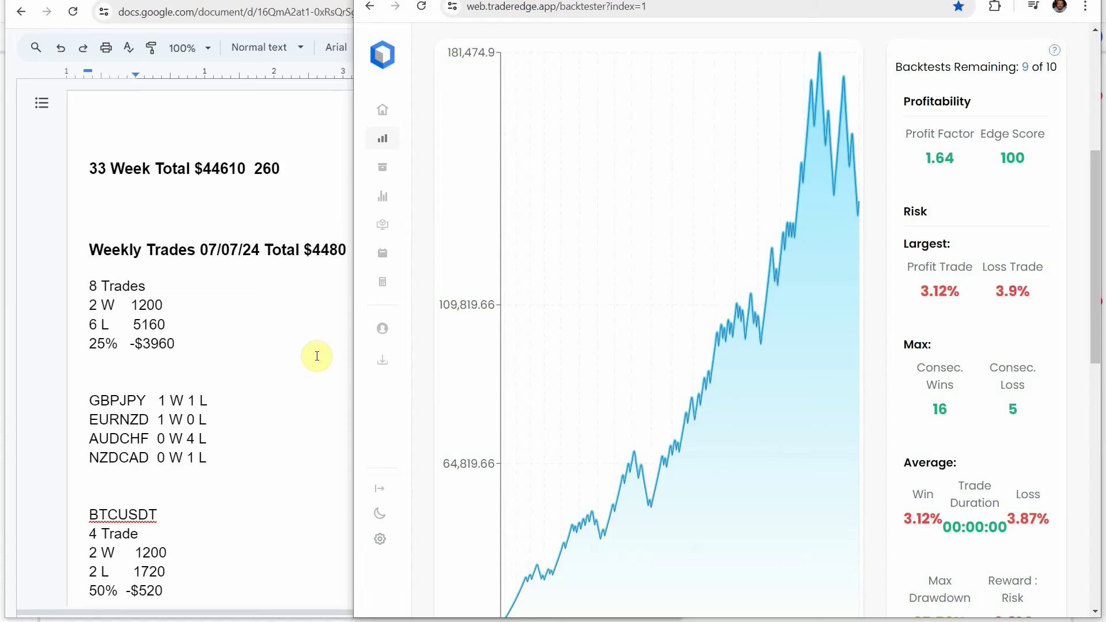
{"action": "key", "text": "alt+Tab"}
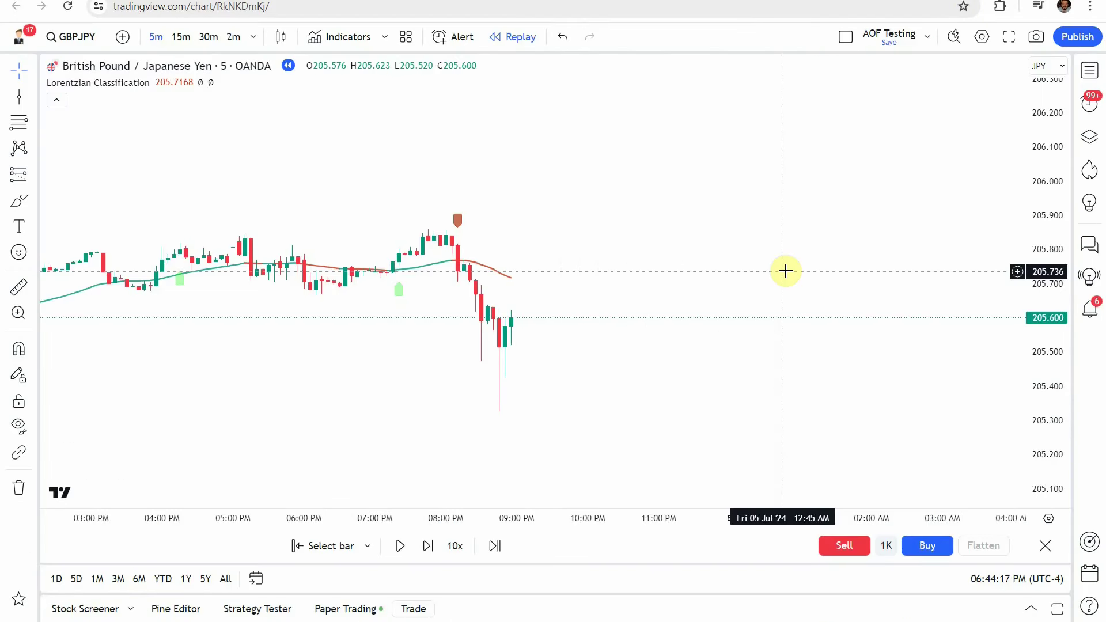